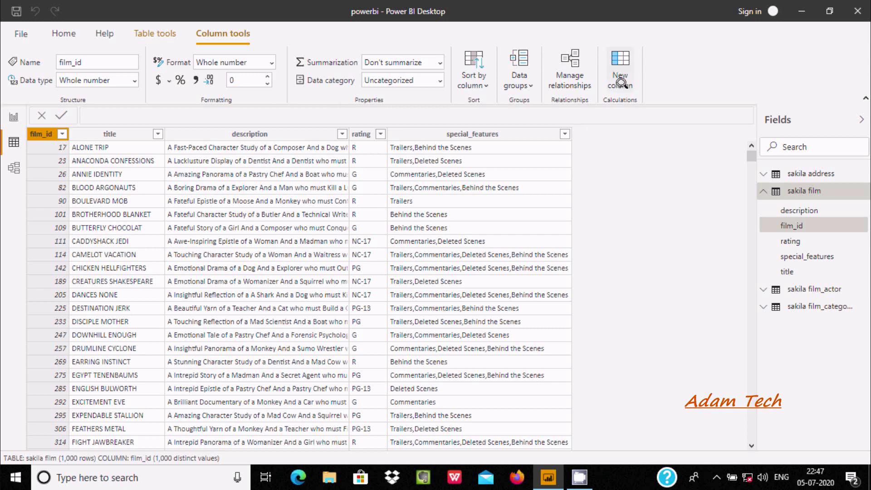
- Add a new calculated column and start its formula as 'New Description = mid'
{"action": "left_click", "coordinate": [621, 67]}
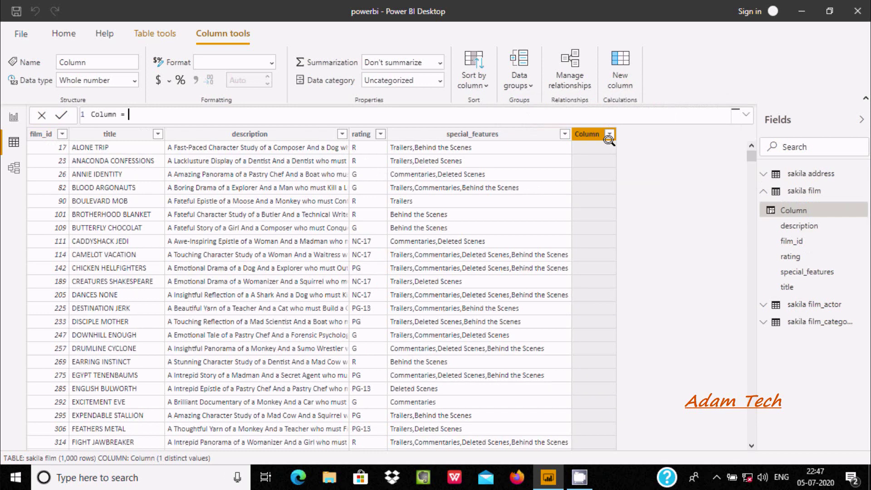
{"action": "left_click", "coordinate": [150, 109]}
{"action": "key", "text": "BackSpace"}
{"action": "key", "text": "BackSpace"}
{"action": "key", "text": "BackSpace"}
{"action": "key", "text": "BackSpace"}
{"action": "key", "text": "BackSpace"}
{"action": "key", "text": "BackSpace"}
{"action": "key", "text": "BackSpace"}
{"action": "key", "text": "BackSpace"}
{"action": "type", "text": "New "}
{"action": "type", "text": "Description = "}
{"action": "type", "text": "mid"}
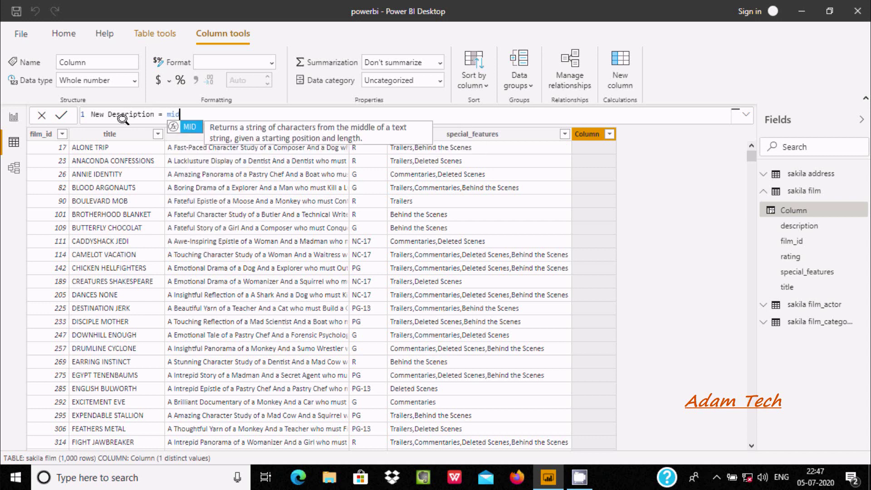
- Complete the formula as MID("AdamTech",4,10) and commit it, showing 'mTech' in every row
{"action": "key", "text": "Tab"}
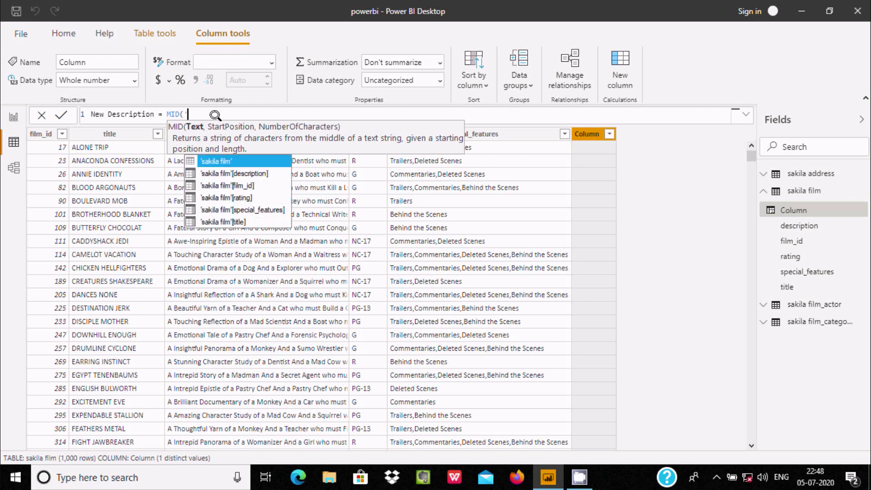
{"action": "key", "text": "BackSpace"}
{"action": "type", "text": "\"AdamTech"}
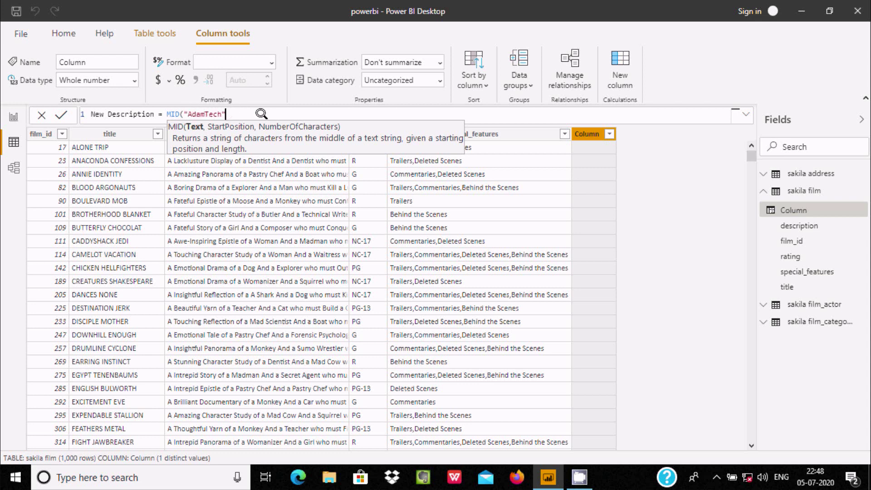
{"action": "type", "text": ",4"}
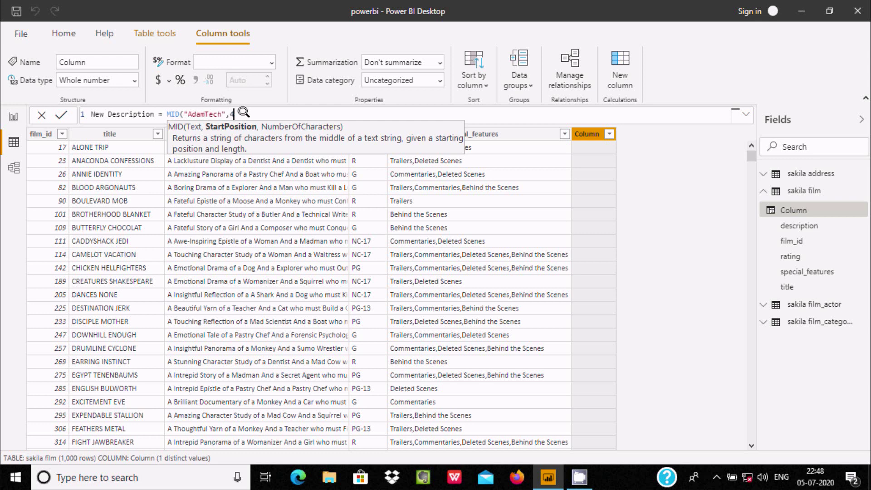
{"action": "type", "text": ","}
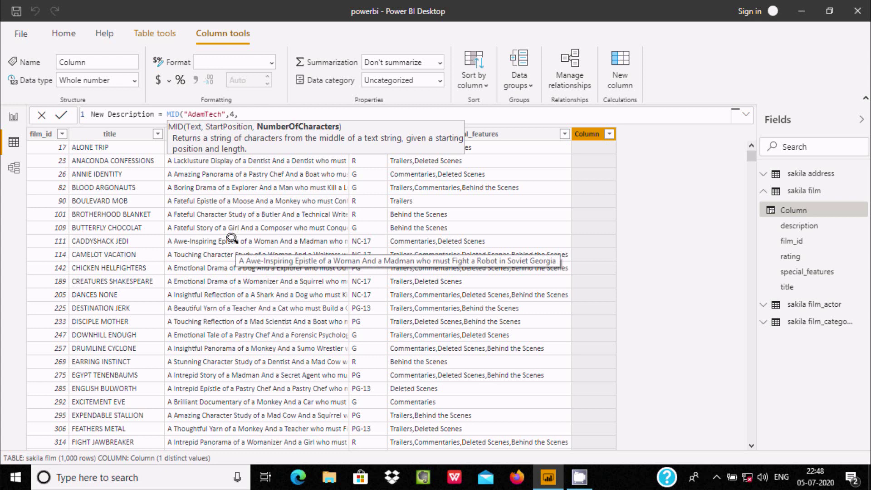
{"action": "type", "text": "10)"}
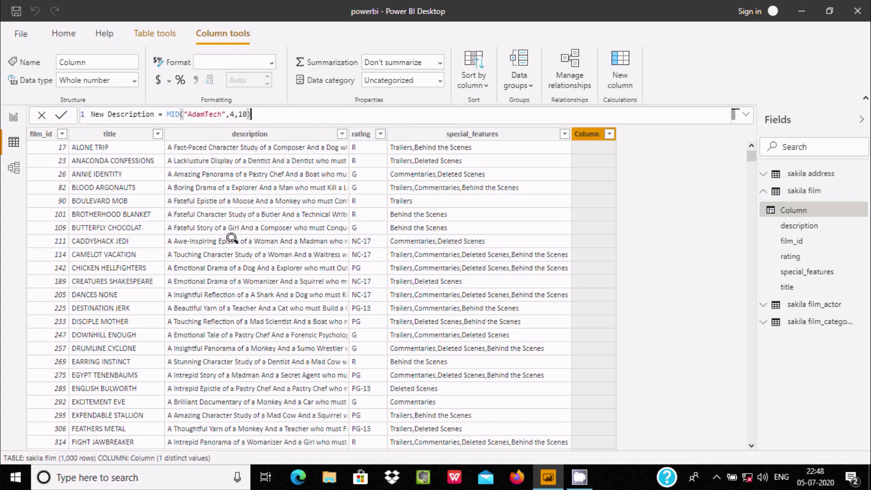
{"action": "key", "text": "Return"}
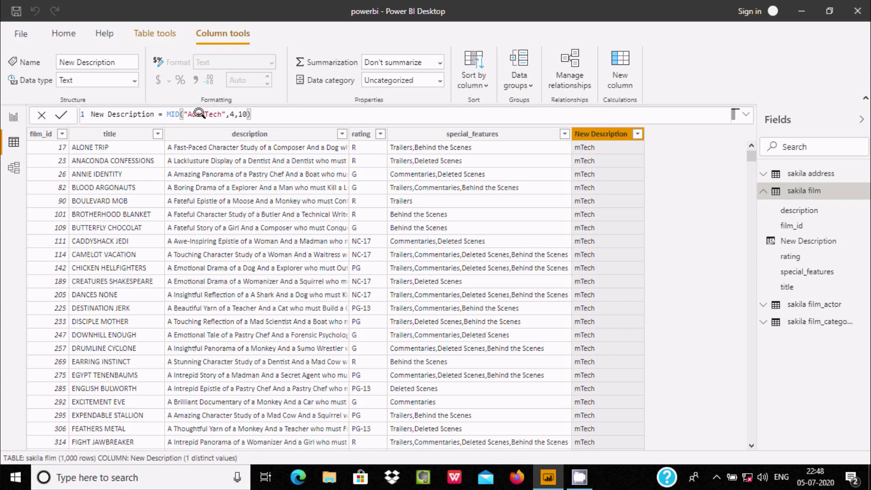
- Change the MID start position from 4 to 5 so every row shows 'Tech'
{"action": "left_click", "coordinate": [233, 114]}
{"action": "key", "text": "BackSpace"}
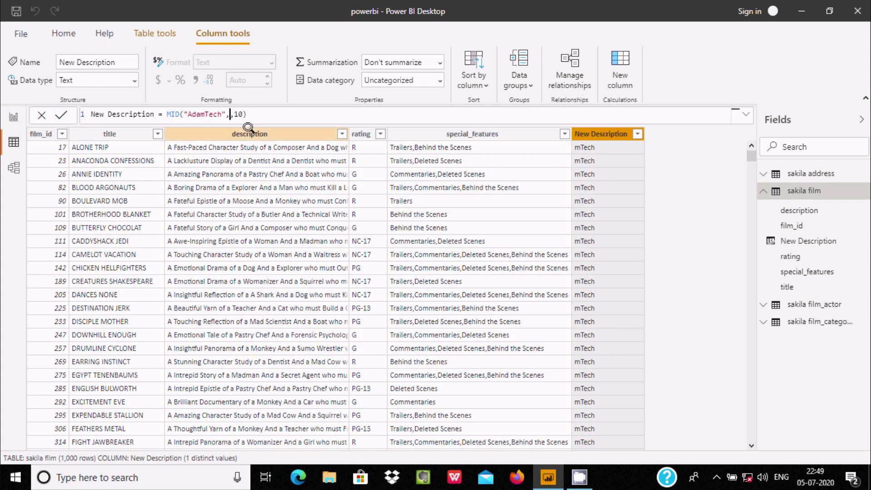
{"action": "type", "text": "5"}
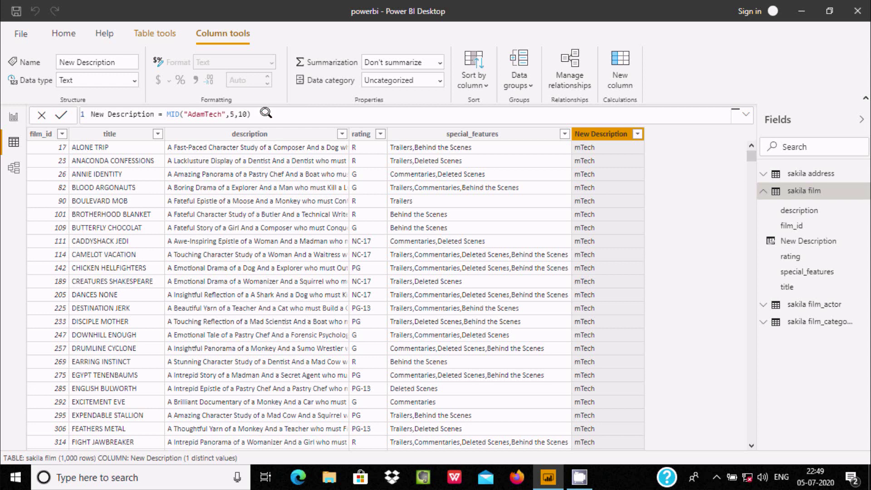
{"action": "key", "text": "Return"}
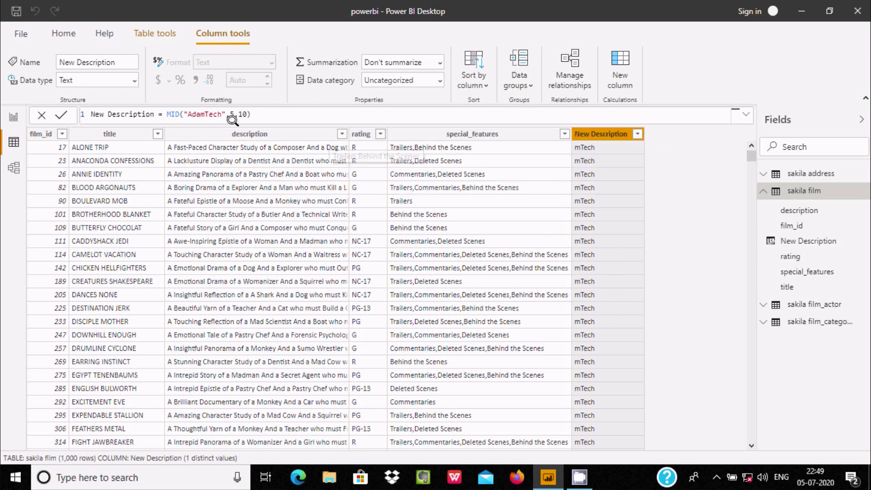
{"action": "key", "text": "Return"}
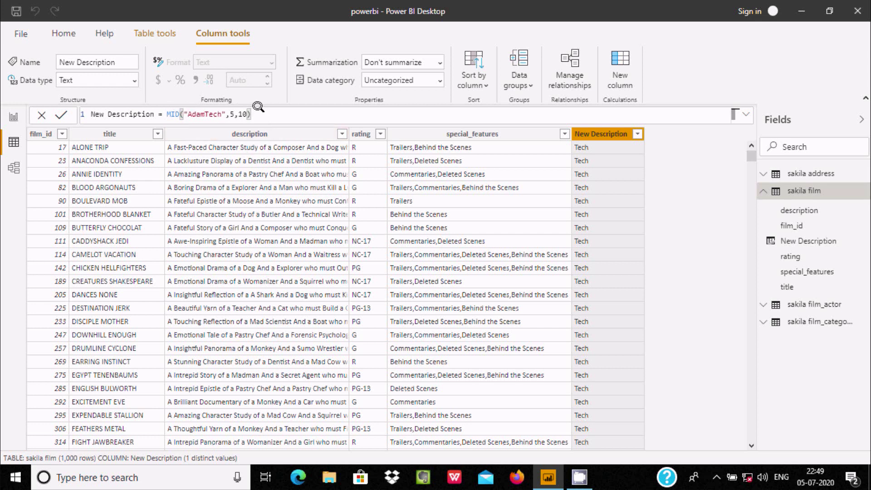
- Rewrite the formula as MID('sakila film'[description],3,50) and apply it
{"action": "key", "text": "BackSpace"}
{"action": "key", "text": "BackSpace"}
{"action": "key", "text": "BackSpace"}
{"action": "key", "text": "BackSpace"}
{"action": "key", "text": "BackSpace"}
{"action": "key", "text": "BackSpace"}
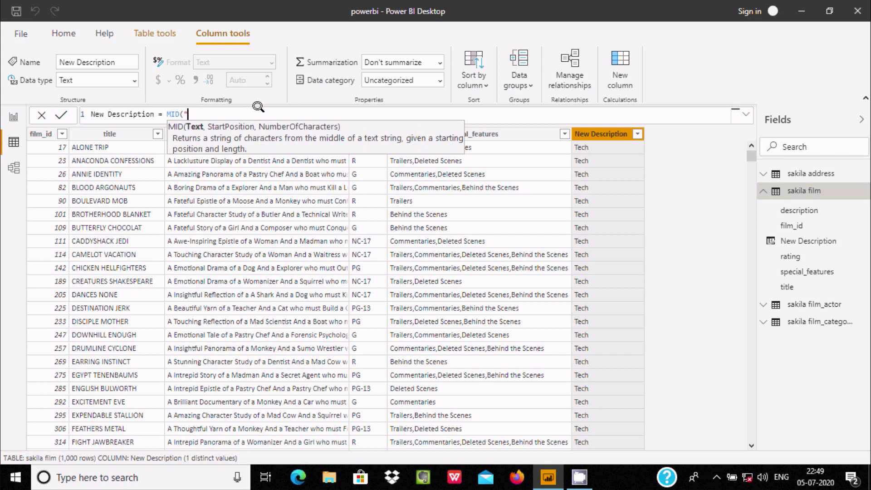
{"action": "type", "text": "d"}
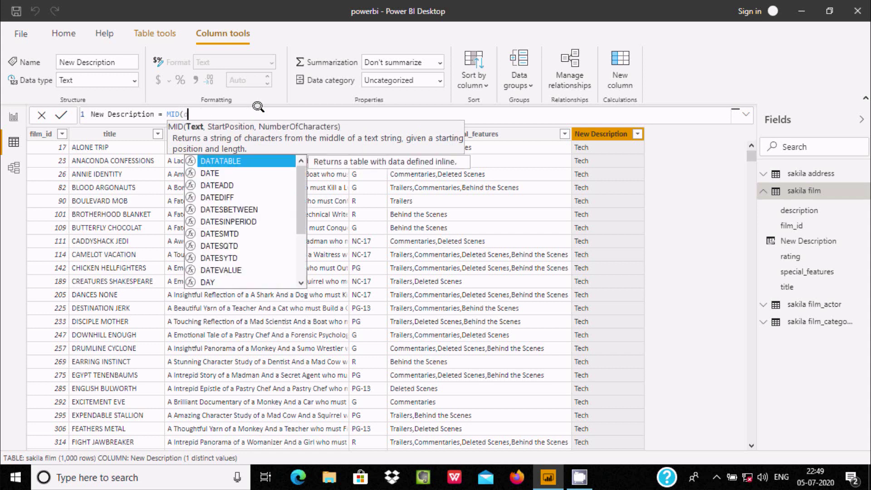
{"action": "type", "text": "es"}
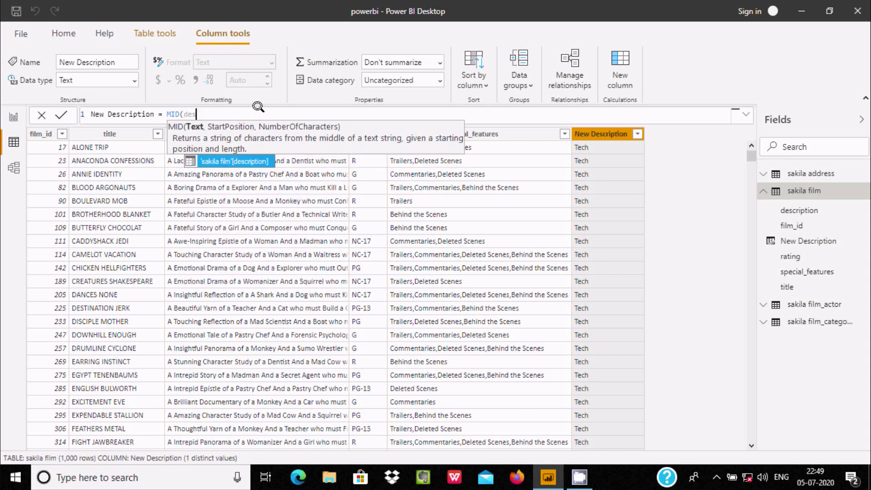
{"action": "key", "text": "Tab"}
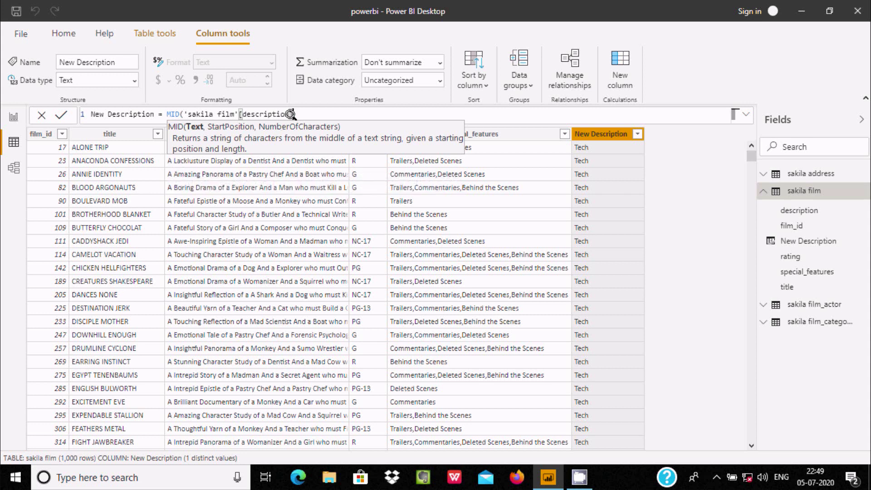
{"action": "type", "text": ",3"}
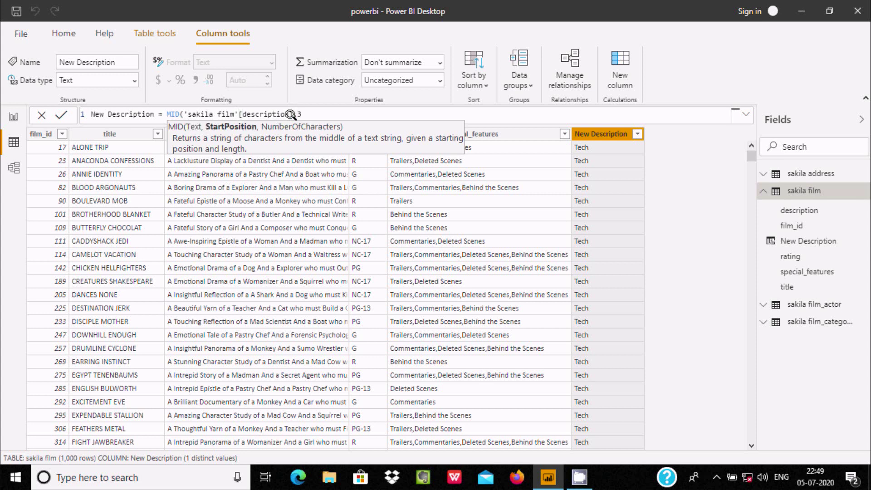
{"action": "type", "text": ",50"}
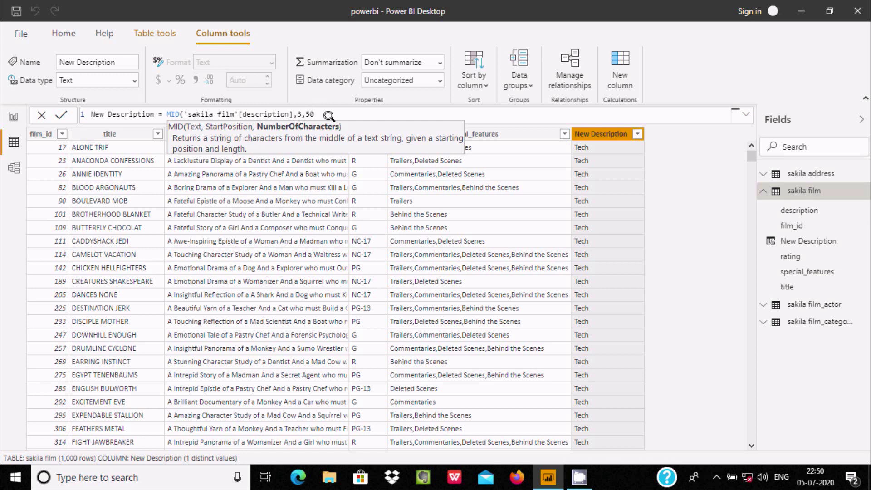
{"action": "type", "text": ")"}
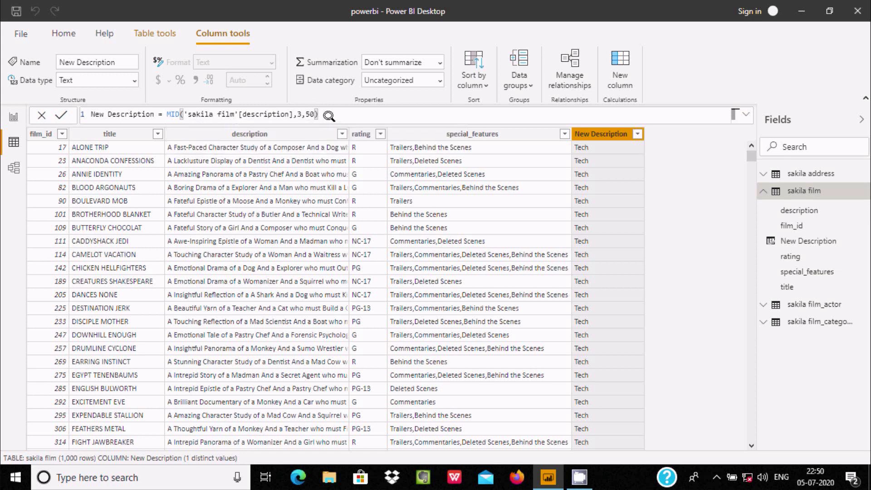
{"action": "key", "text": "Return"}
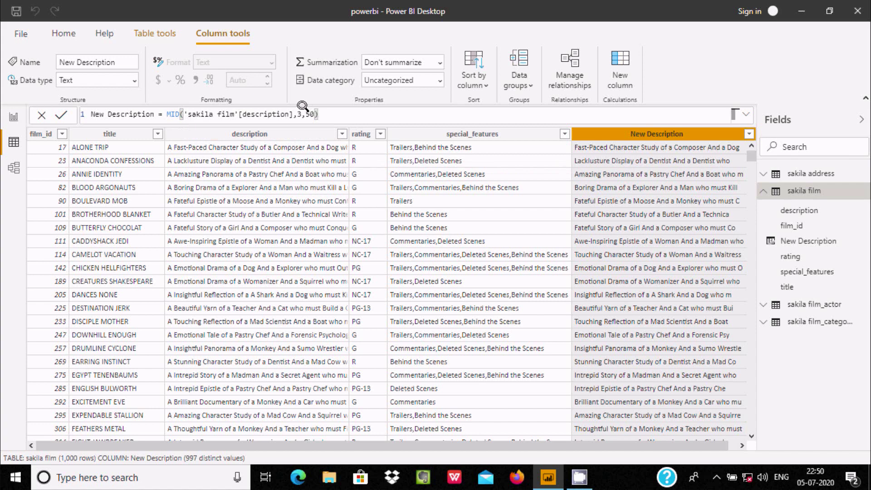
- Raise the MID length to 150, then cut the formula back to 'MID('
{"action": "type", "text": "1"}
{"action": "key", "text": "Return"}
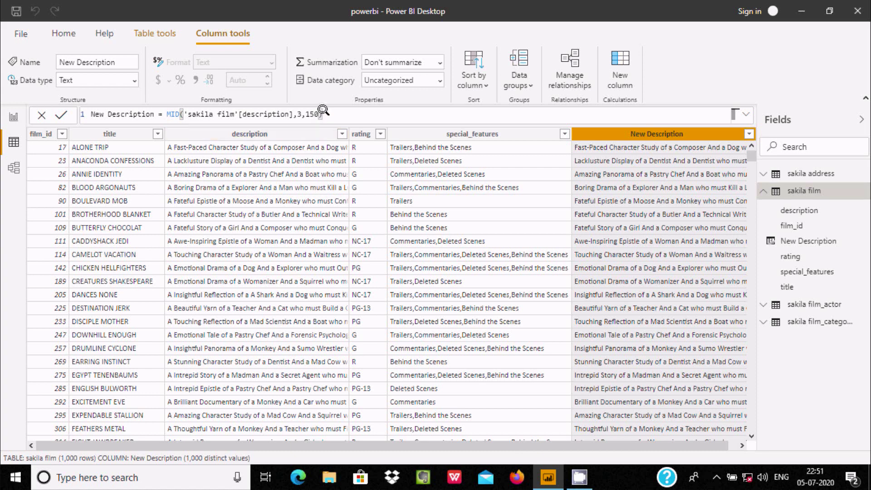
{"action": "key", "text": "BackSpace"}
{"action": "key", "text": "BackSpace"}
{"action": "key", "text": "BackSpace"}
{"action": "key", "text": "BackSpace"}
{"action": "key", "text": "BackSpace"}
{"action": "key", "text": "BackSpace"}
{"action": "key", "text": "BackSpace"}
{"action": "key", "text": "BackSpace"}
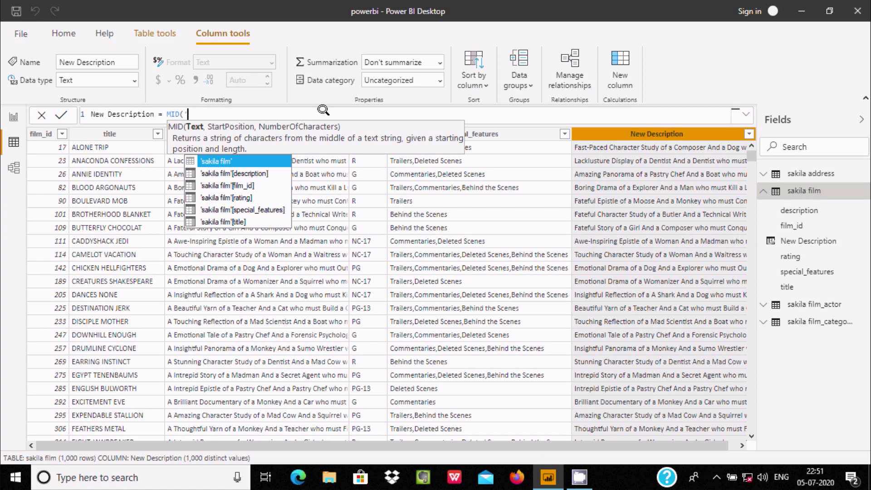
- Enter MID('sakila film'[rating],4,2) to pull 17 and 13 from the ratings
{"action": "key", "text": "BackSpace"}
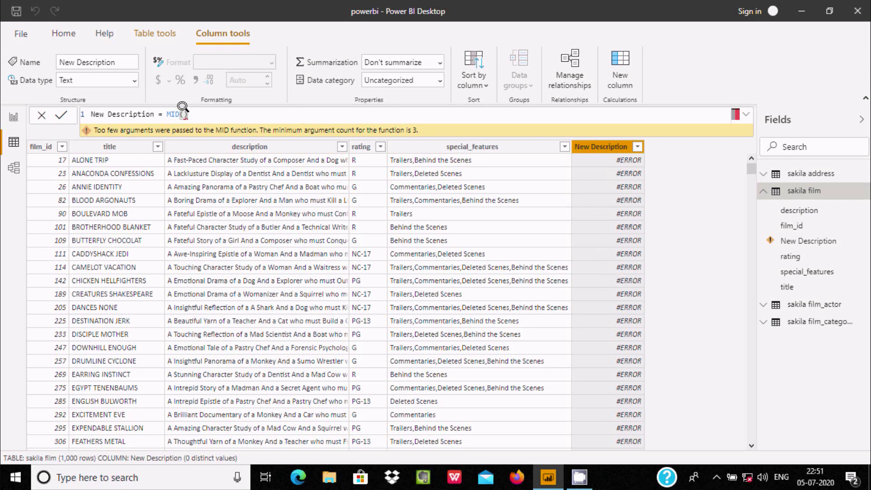
{"action": "mouse_move", "coordinate": [174, 114]}
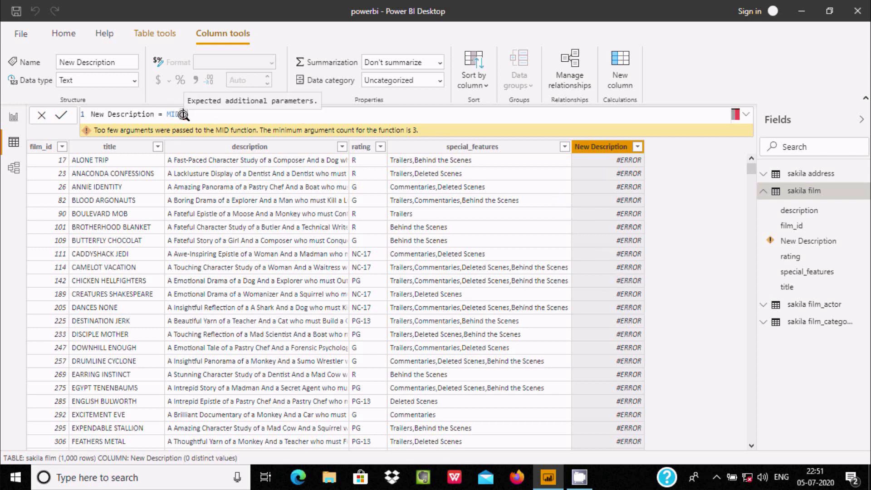
{"action": "left_click", "coordinate": [182, 114]}
{"action": "type", "text": "t"}
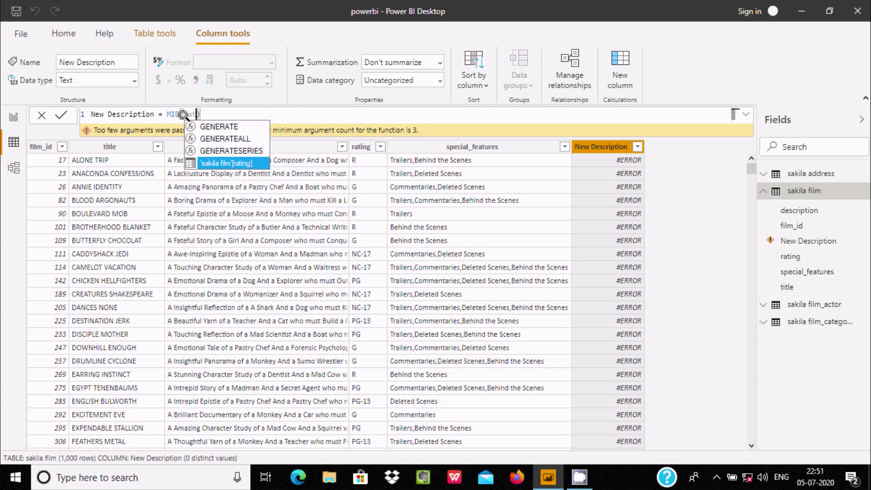
{"action": "key", "text": "Tab"}
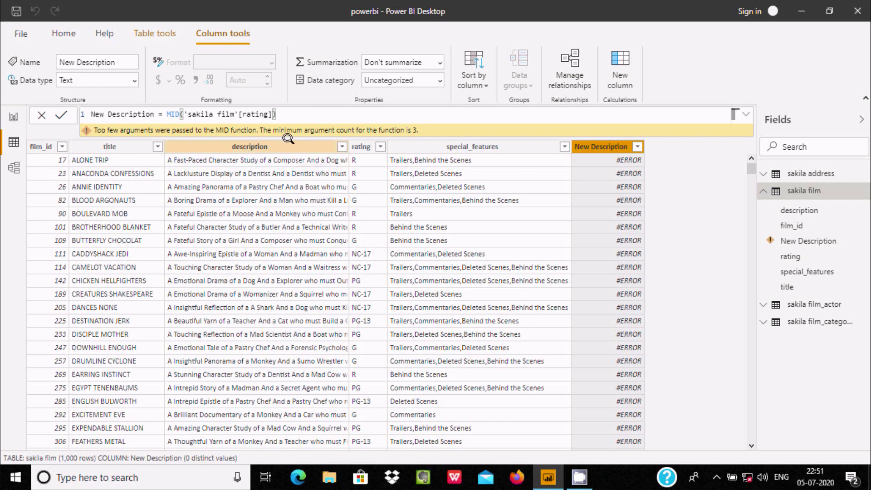
{"action": "type", "text": ",4"}
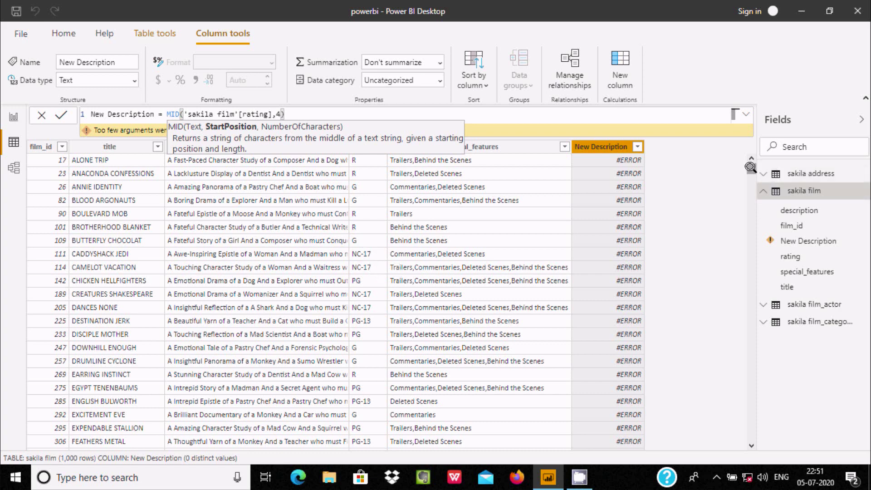
{"action": "mouse_move", "coordinate": [751, 167]}
{"action": "left_mouse_down"}
{"action": "mouse_move", "coordinate": [746, 234]}
{"action": "mouse_move", "coordinate": [748, 168]}
{"action": "left_mouse_up"}
{"action": "type", "text": ","}
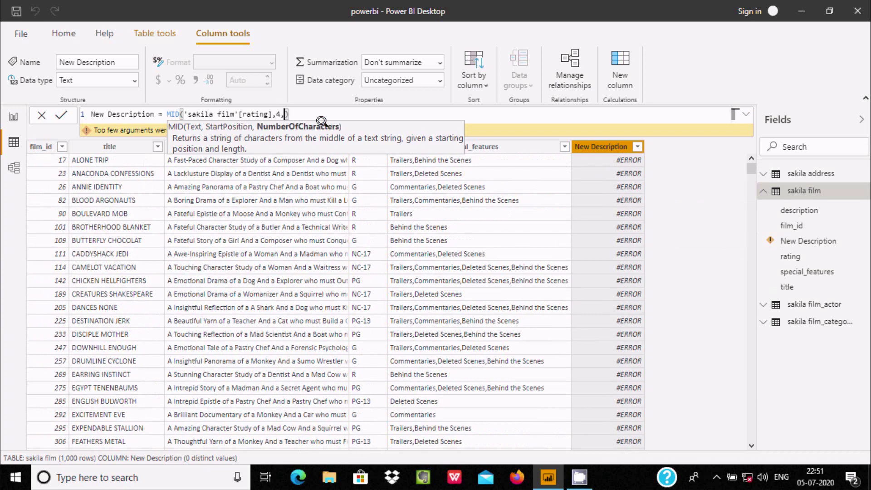
{"action": "type", "text": "2"}
{"action": "type", "text": ")"}
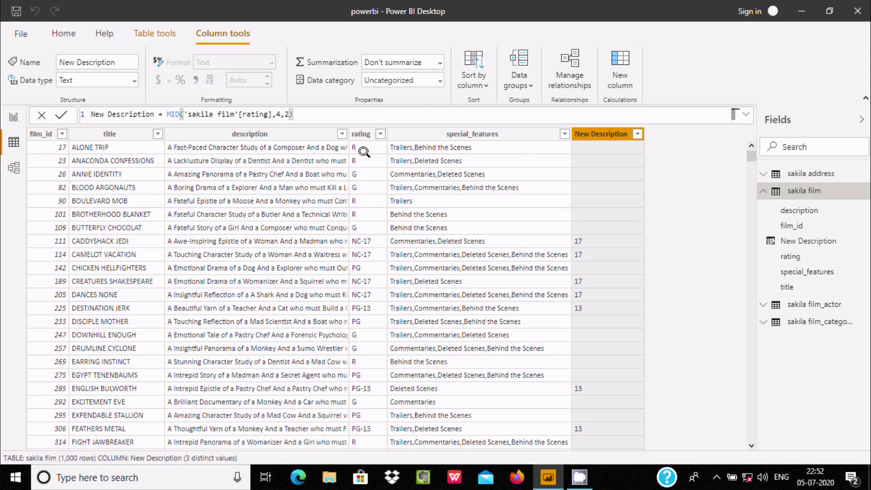
{"action": "left_click", "coordinate": [587, 146]}
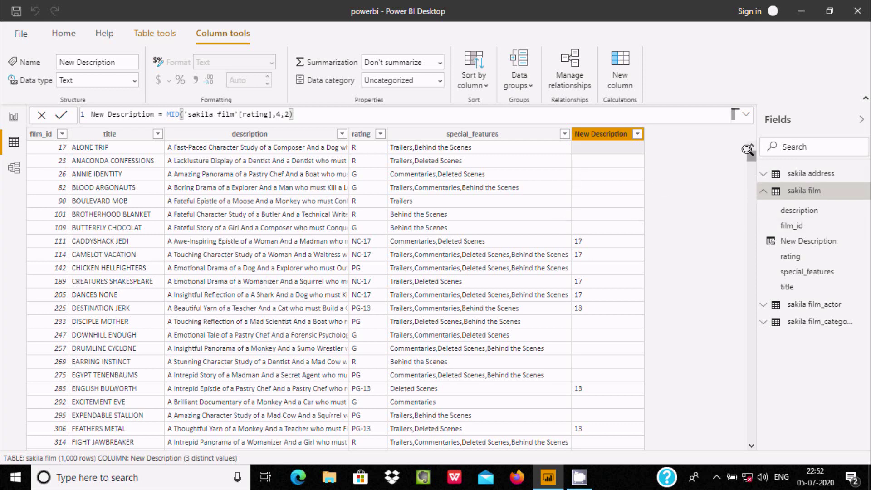
{"action": "left_click_drag", "start_coordinate": [747, 149], "coordinate": [744, 390]}
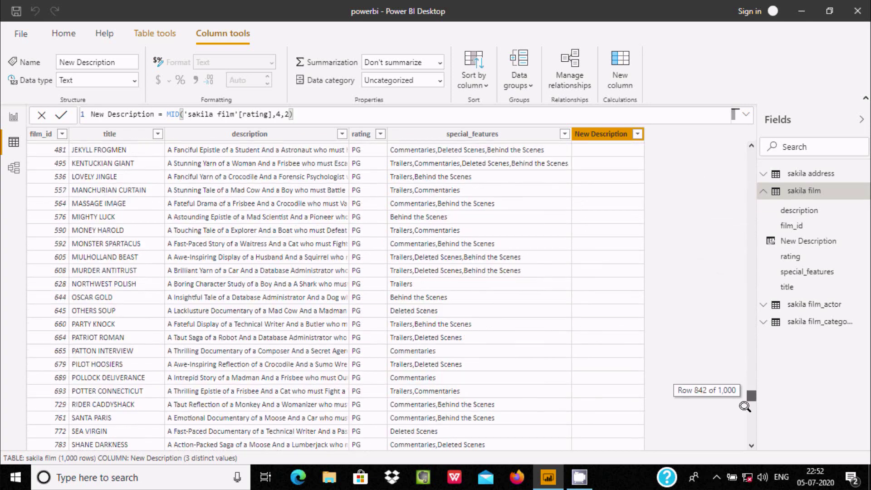
{"action": "mouse_move", "coordinate": [744, 389]}
{"action": "left_mouse_down"}
{"action": "mouse_move", "coordinate": [749, 441]}
{"action": "mouse_move", "coordinate": [750, 352]}
{"action": "left_mouse_up"}
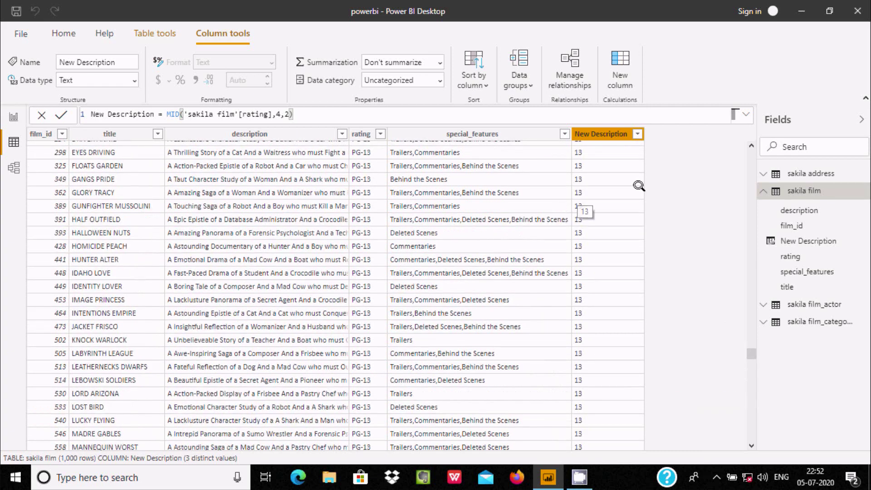
{"action": "left_click_drag", "start_coordinate": [748, 348], "coordinate": [750, 299]}
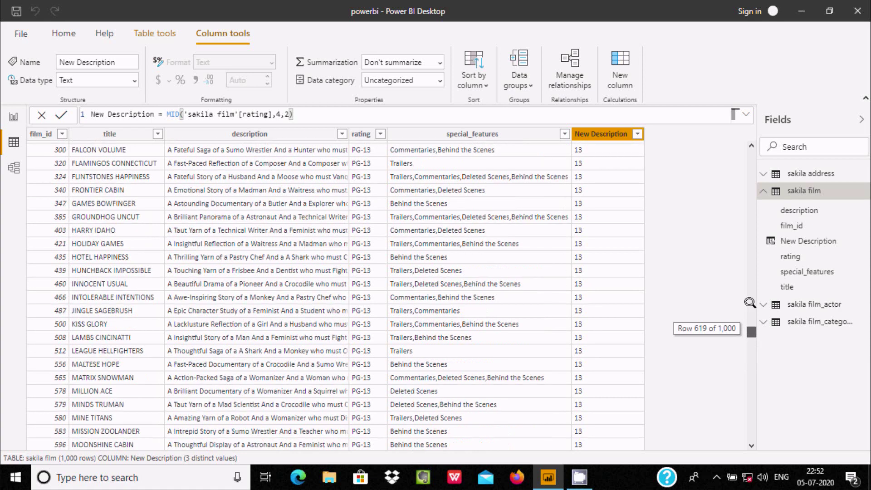